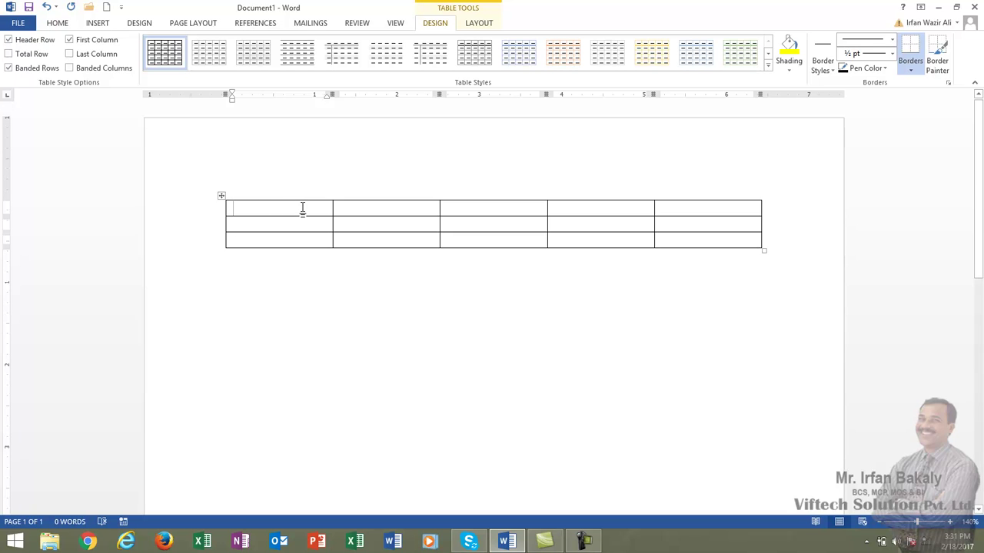
# - Fill the table's header row with S.no, Name, Father Name, Address and Phone
pyautogui.write('S.no')
pyautogui.press('Tab')
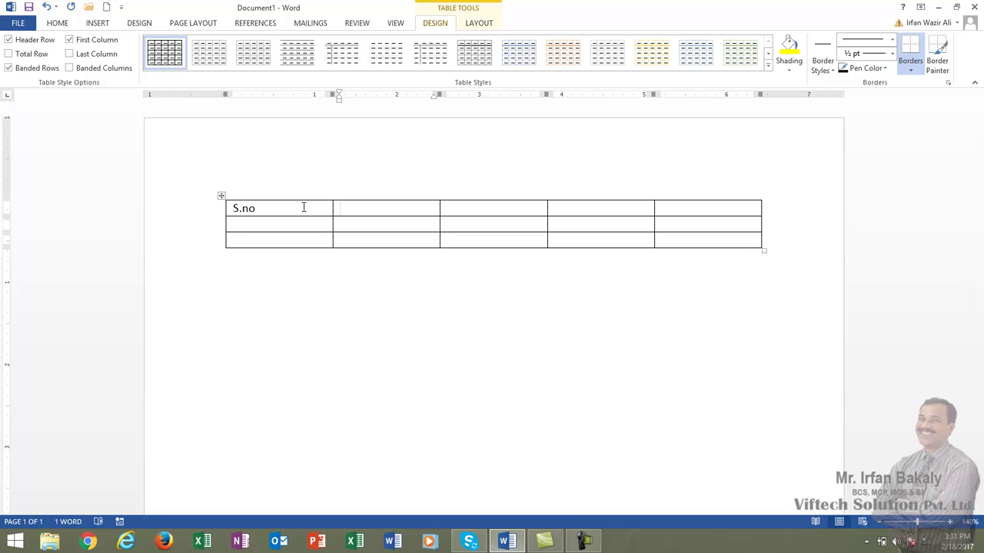
pyautogui.write('Name')
pyautogui.press('BackSpace')
pyautogui.press('BackSpace')
pyautogui.press('BackSpace')
pyautogui.write('ame')
pyautogui.press('Tab')
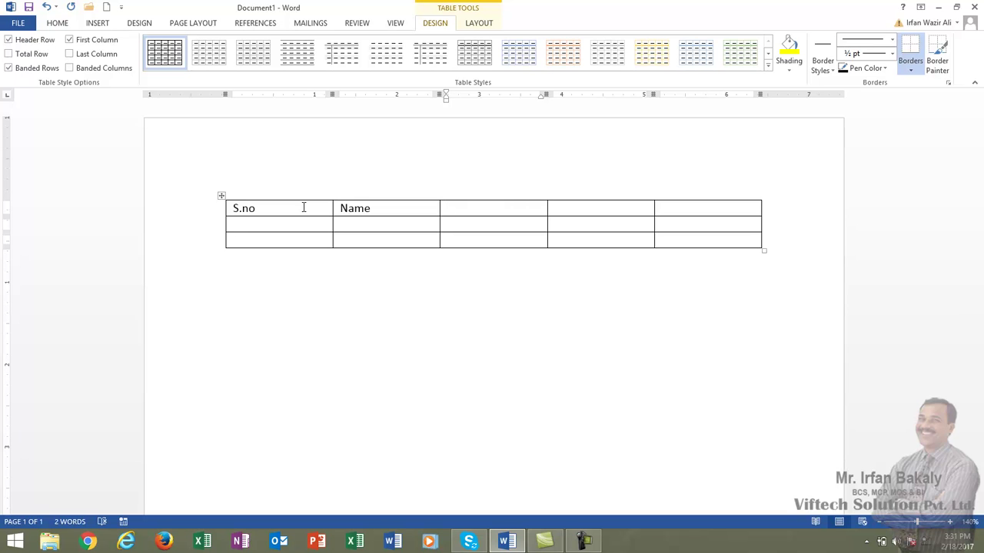
pyautogui.write('Father Name')
pyautogui.press('Tab')
pyautogui.write('Address')
pyautogui.press('Tab')
pyautogui.write('Phone')
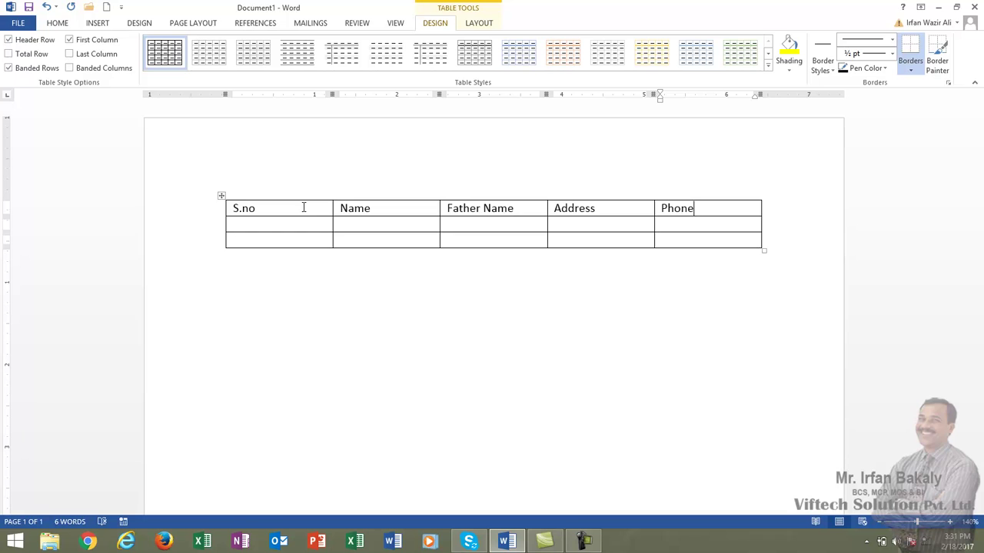
# - Fill the first record row with serial number 1, the person's name, father's name, address and phone number
pyautogui.press('Left')
pyautogui.press('Left')
pyautogui.press('Left')
pyautogui.press('Left')
pyautogui.write('1')
pyautogui.press('Tab')
pyautogui.write('Irfan')
pyautogui.press('Tab')
pyautogui.write('Waz')
pyautogui.press('Tab')
pyautogui.write('F.B. Area')
pyautogui.press('Tab')
pyautogui.write('1234567')
# - Fill the second record row with serial number 2, the person's name, father's name, address and phone number
pyautogui.press('Tab')
pyautogui.write('2')
pyautogui.press('Tab')
pyautogui.write('Fahad')
pyautogui.press('Tab')
pyautogui.write('Amin')
pyautogui.press('Tab')
pyautogui.write('Saddar')
pyautogui.press('Tab')
pyautogui.write('1234567')
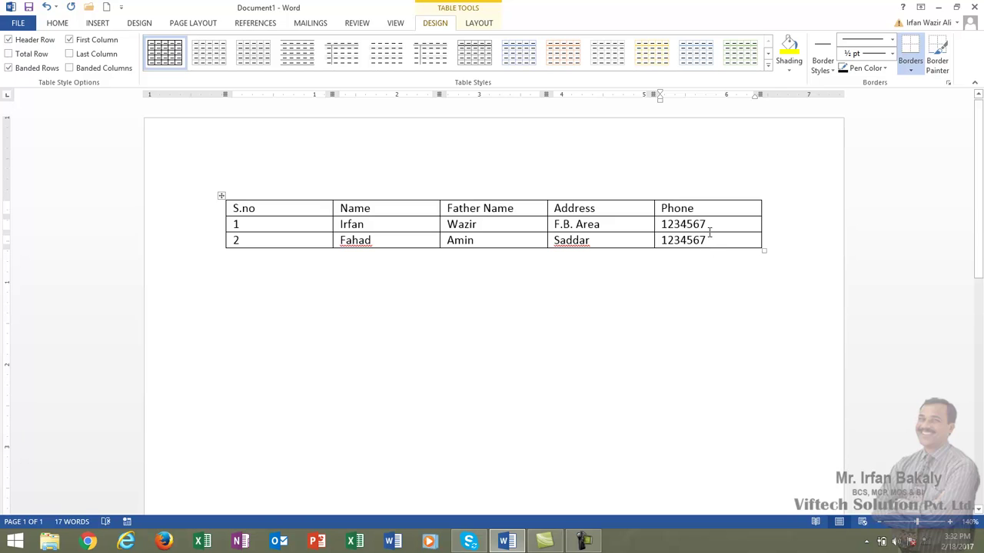
# - Add a row below the second record and enter serial number 3, the person's name, father's name, address and phone number
pyautogui.press('Tab')
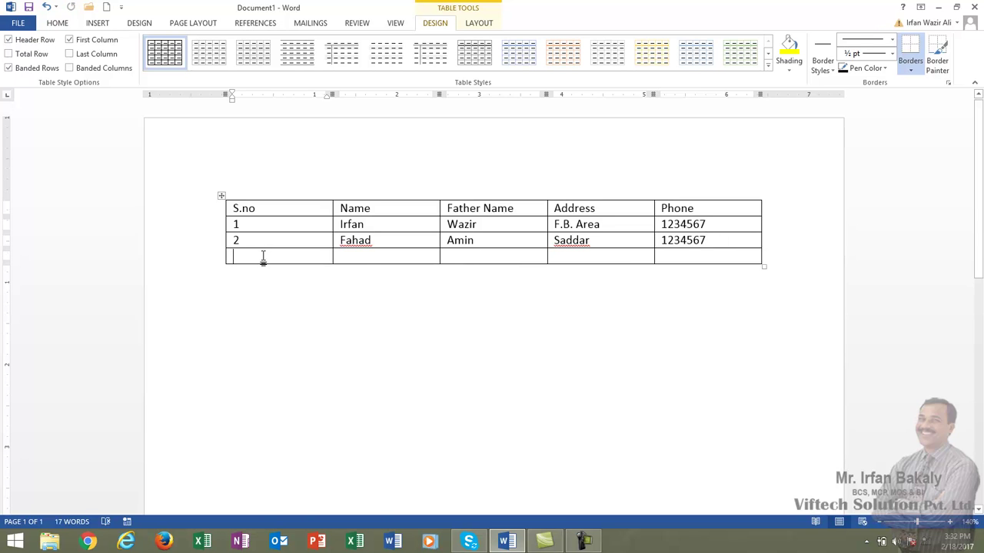
pyautogui.write('3')
pyautogui.press('Tab')
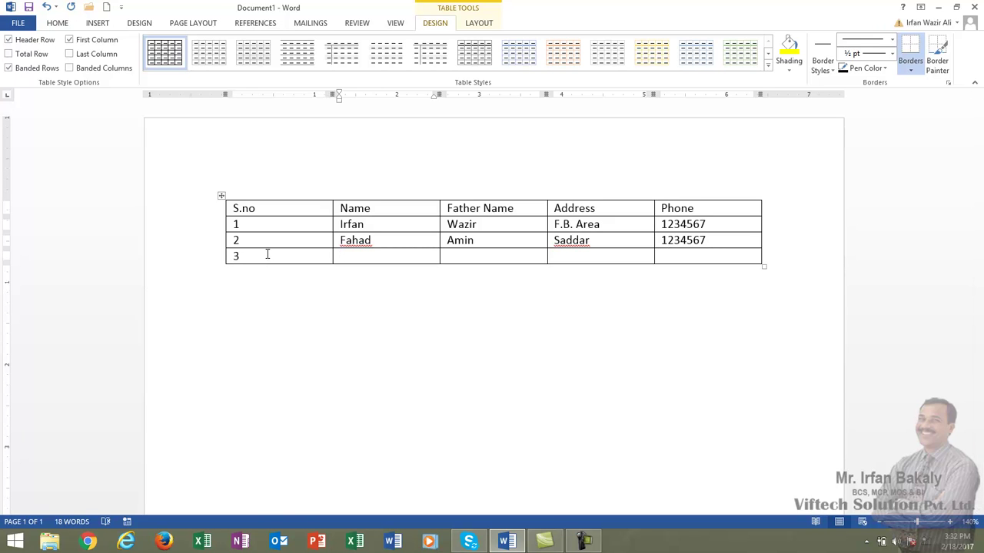
pyautogui.write('Zubir')
pyautogui.press('Tab')
pyautogui.press('Left')
pyautogui.press('BackSpace')
pyautogui.write('air')
pyautogui.press('Tab')
pyautogui.write('Ahmed')
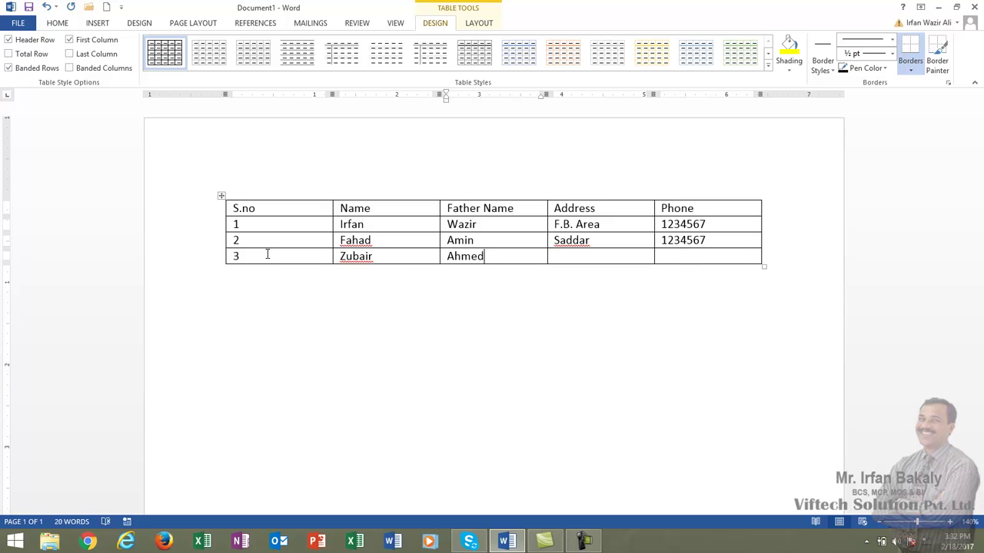
pyautogui.press('Tab')
pyautogui.write('Gulshan')
pyautogui.press('Tab')
pyautogui.write('123')
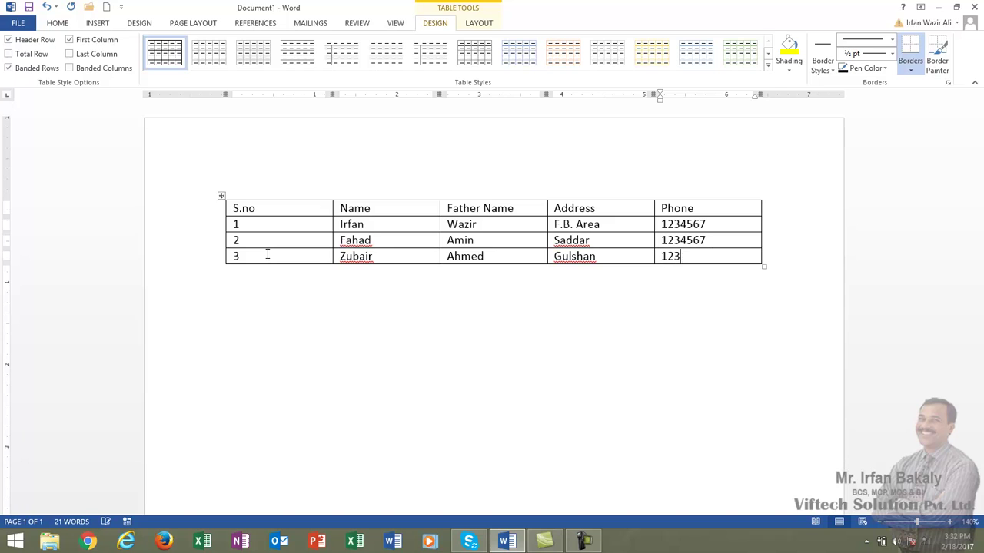
pyautogui.write('4567')
# - Try a blue list style and green, orange and blue grid styles on the table, and restore the plain black grid style
pyautogui.click(768, 65)
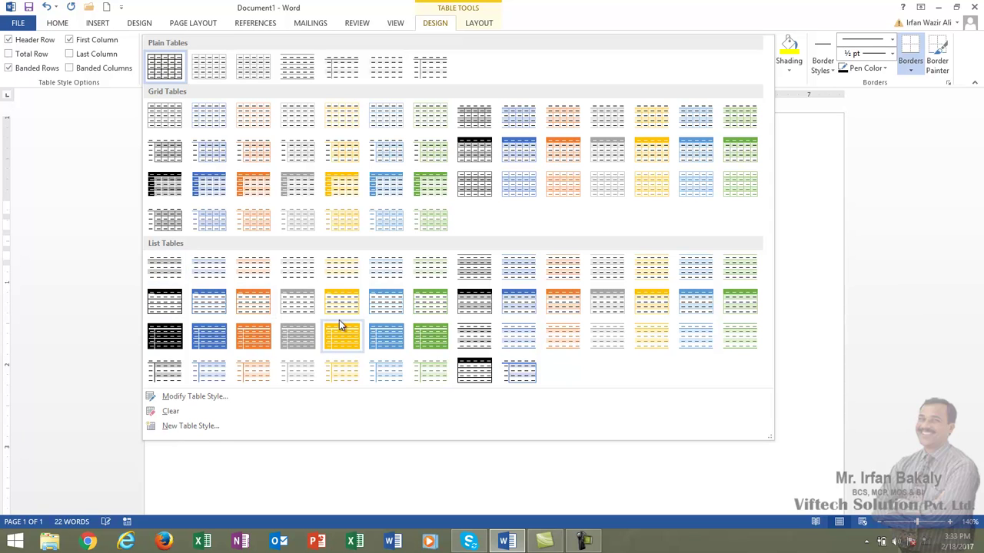
pyautogui.click(388, 306)
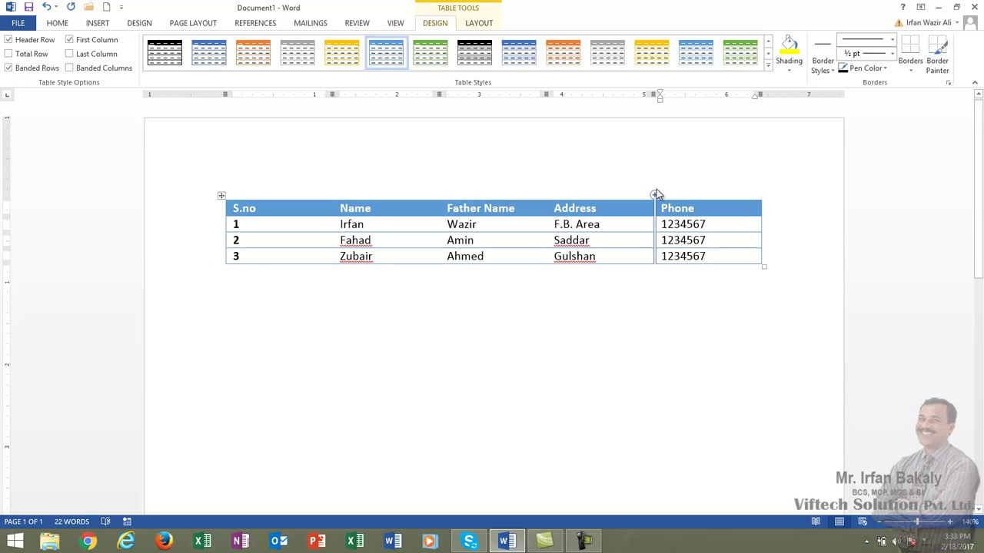
pyautogui.click(768, 67)
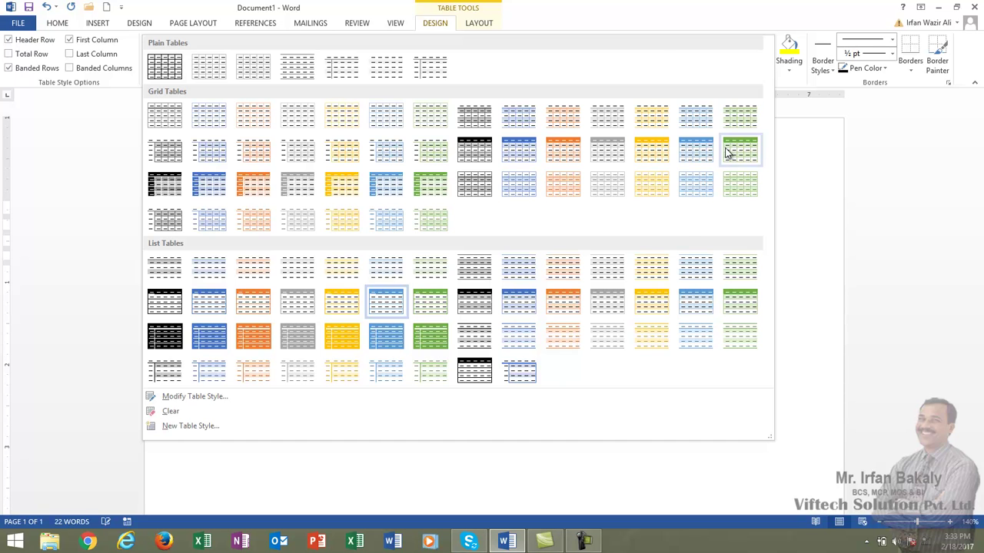
pyautogui.click(729, 151)
pyautogui.click(767, 66)
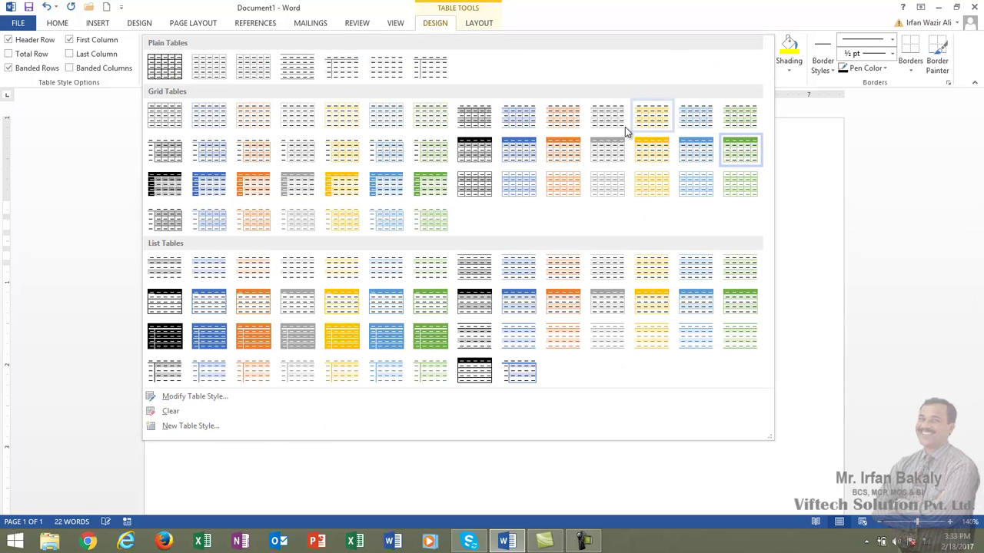
pyautogui.click(564, 150)
pyautogui.click(768, 67)
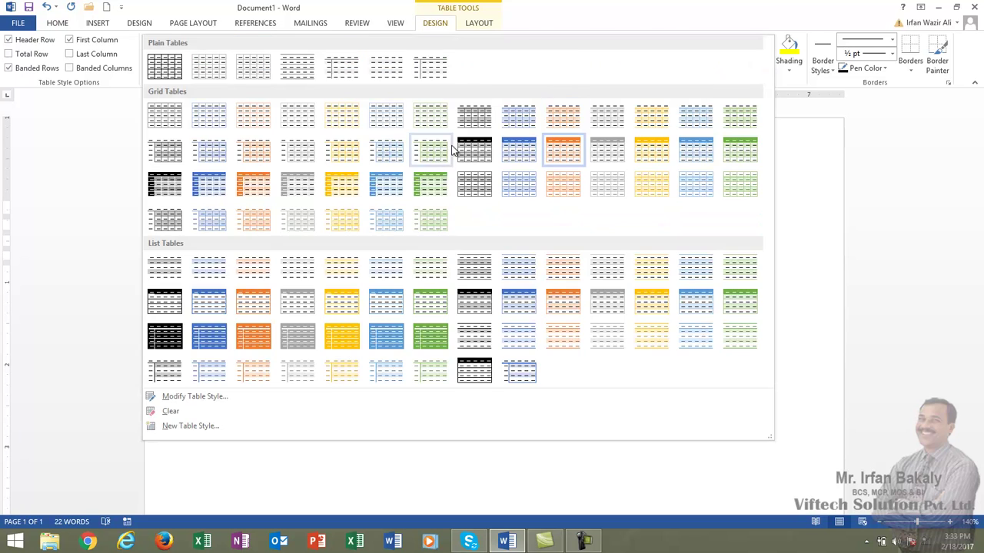
pyautogui.click(380, 187)
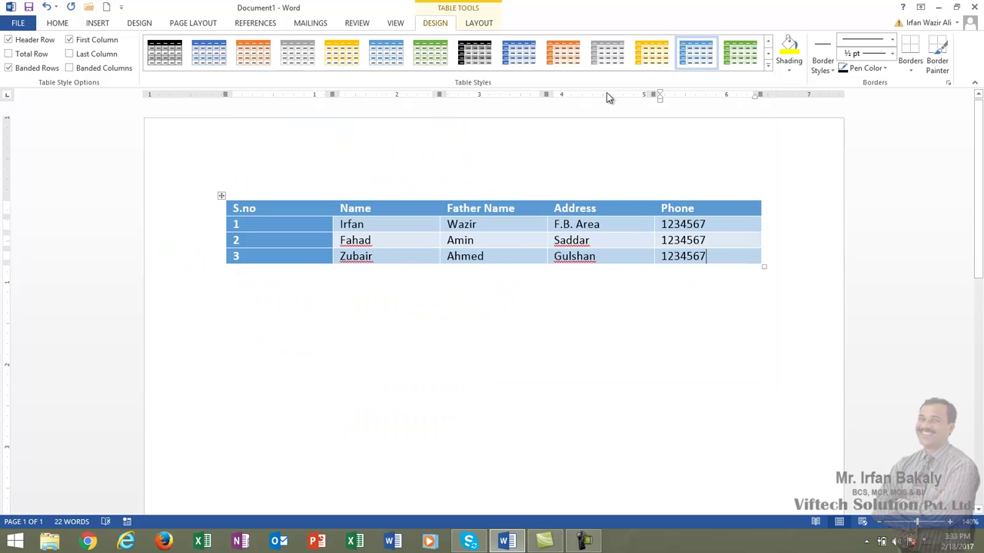
pyautogui.click(767, 65)
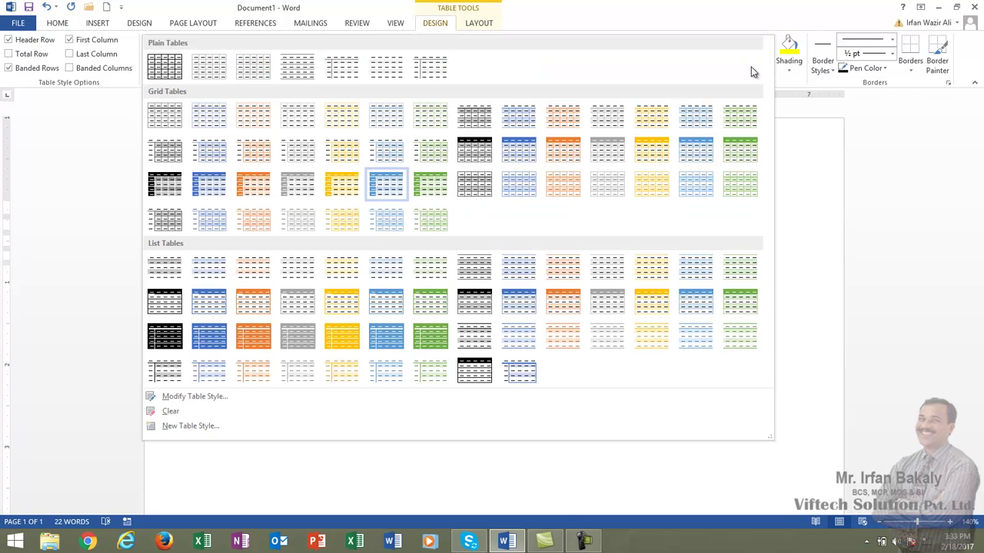
pyautogui.click(175, 70)
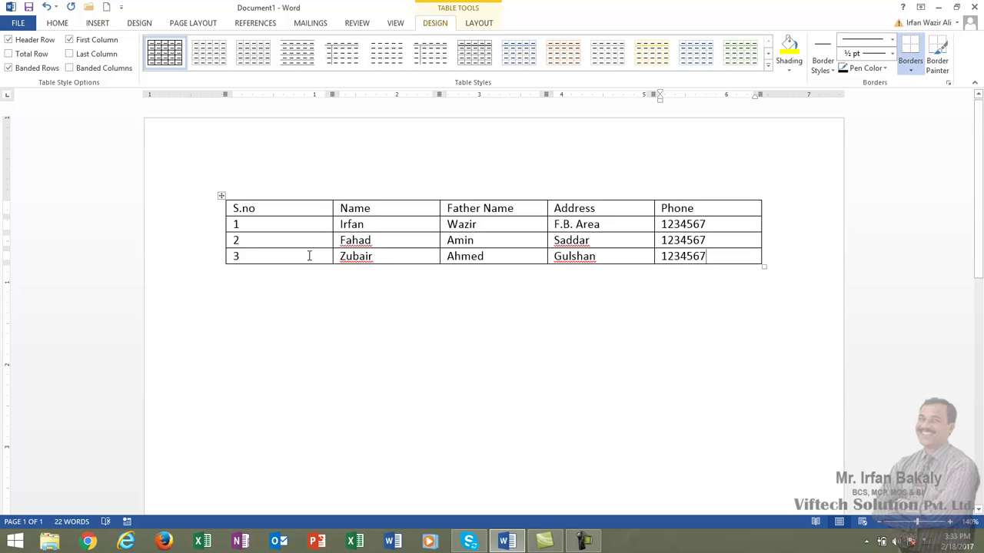
# - Shade the header row with a light green theme color
pyautogui.moveTo(312, 204); pyautogui.dragTo(692, 207)
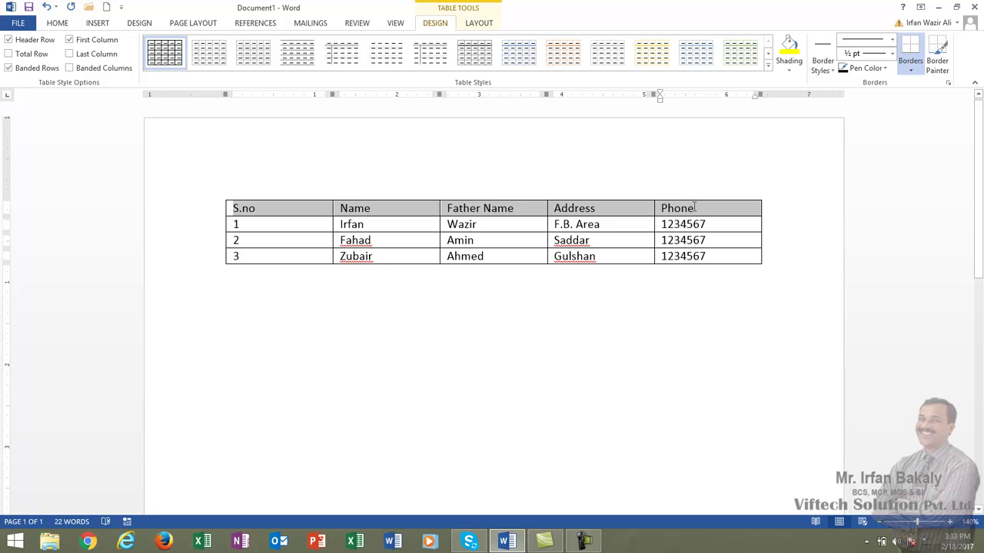
pyautogui.click(791, 73)
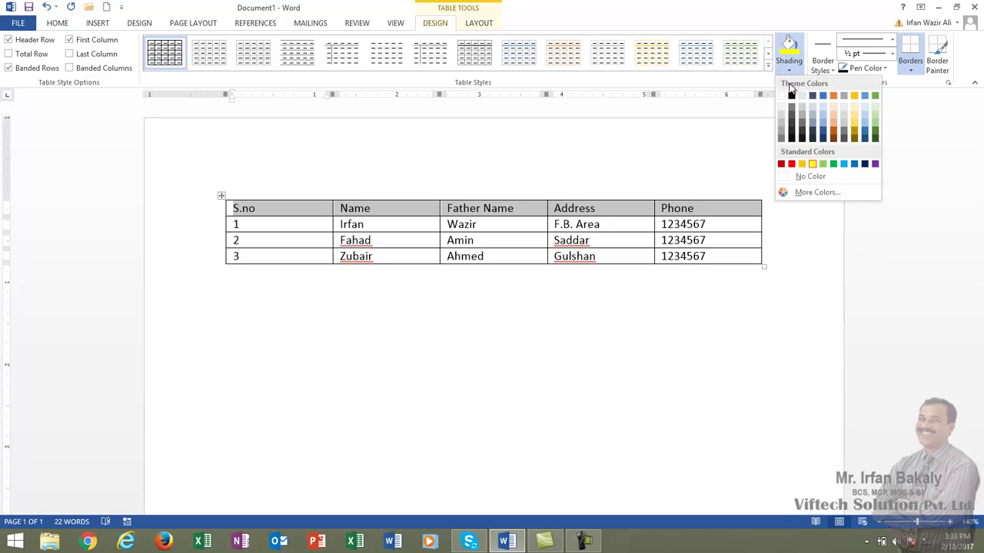
pyautogui.click(877, 125)
# - Shade the three numbered cells under S.no with the standard light green color
pyautogui.moveTo(312, 228); pyautogui.dragTo(312, 256)
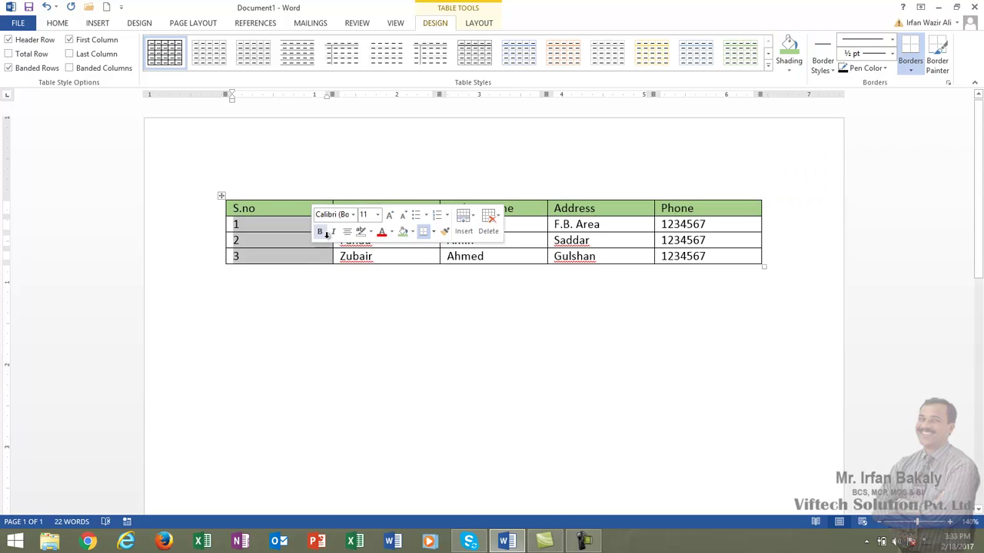
pyautogui.click(788, 68)
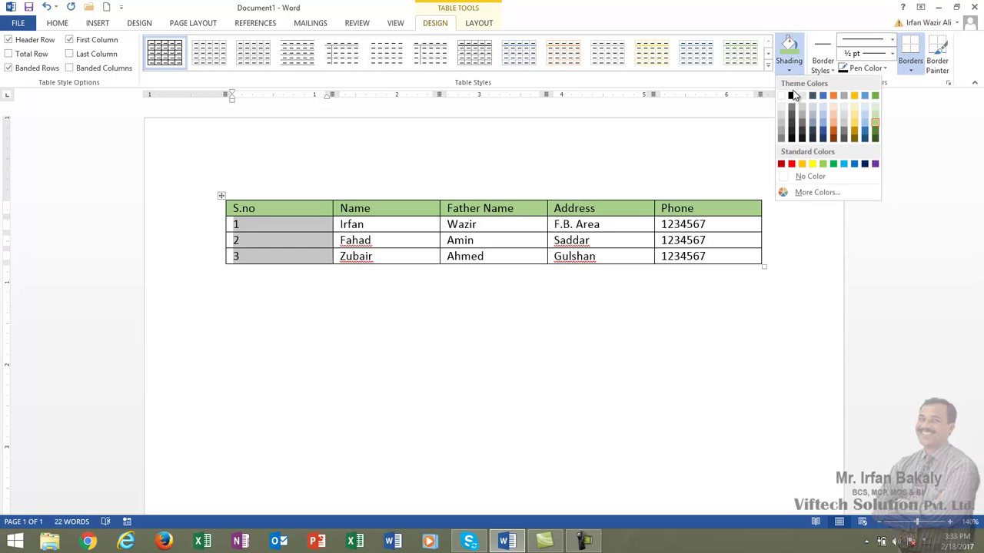
pyautogui.click(821, 163)
pyautogui.click(430, 223)
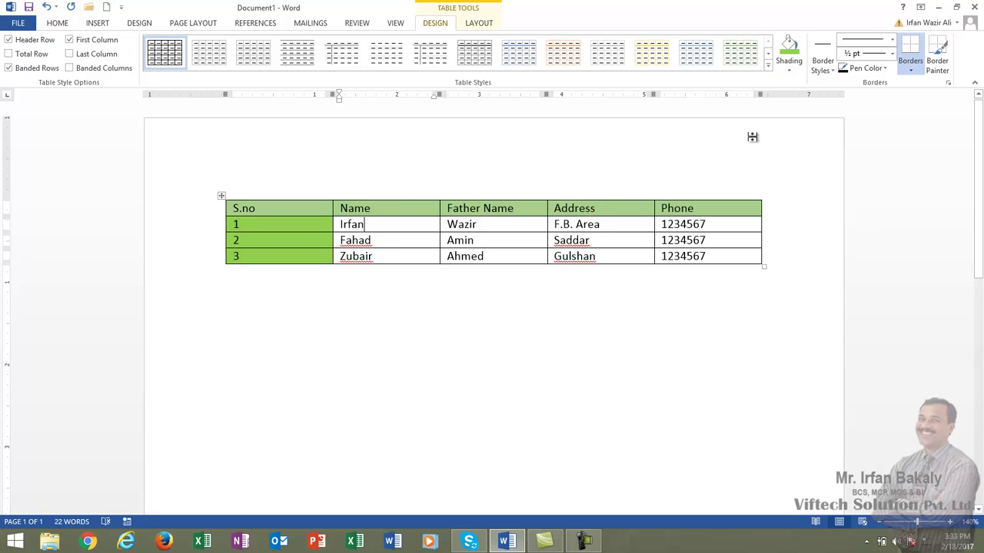
# - Paint blue ½ pt double-line borders around the header row, on the table's right edge, and left of the Address and Phone columns
pyautogui.moveTo(235, 207)
pyautogui.mouseDown()
pyautogui.moveTo(634, 227)
pyautogui.moveTo(725, 254)
pyautogui.mouseUp()
pyautogui.click(833, 69)
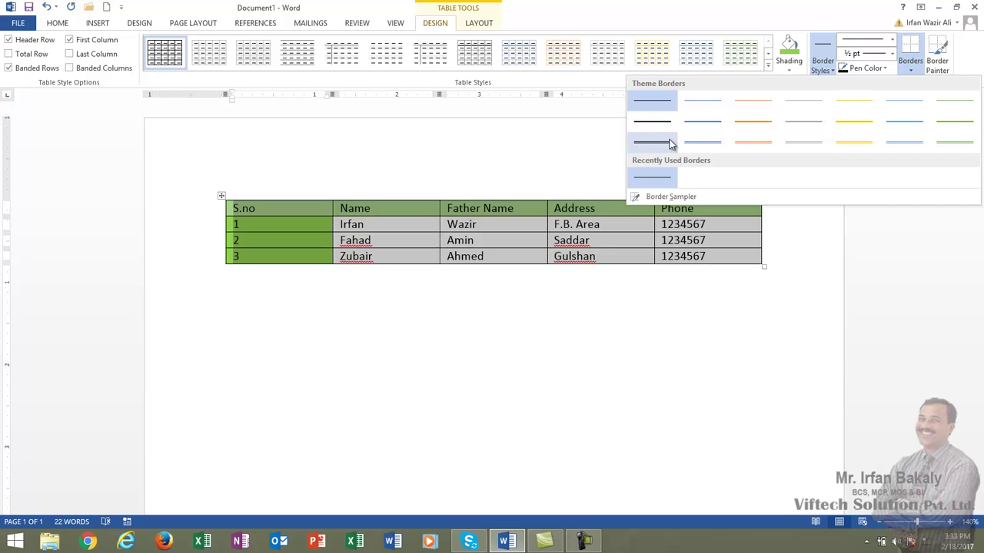
pyautogui.click(703, 141)
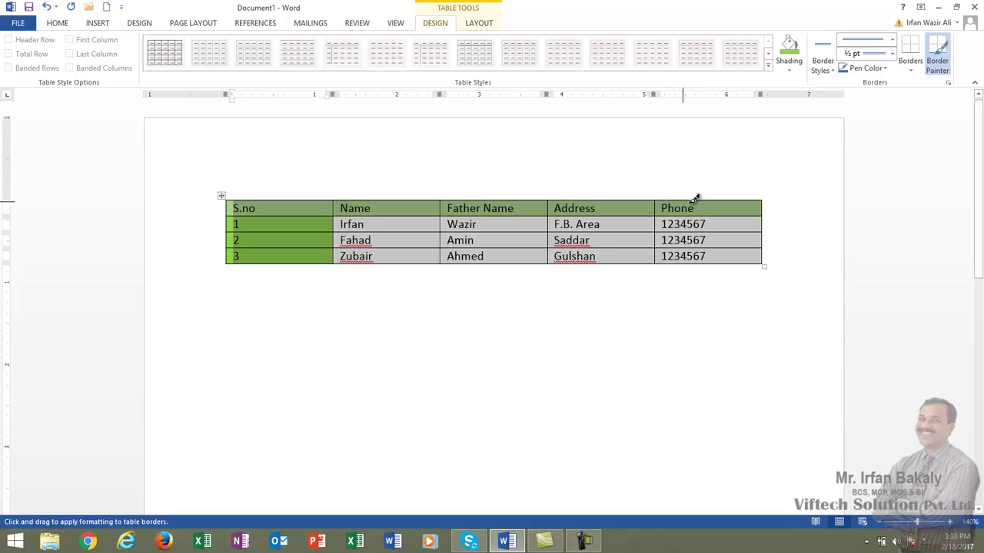
pyautogui.moveTo(709, 193)
pyautogui.mouseDown()
pyautogui.moveTo(279, 192)
pyautogui.moveTo(261, 211)
pyautogui.moveTo(674, 218)
pyautogui.moveTo(766, 205)
pyautogui.moveTo(767, 263)
pyautogui.mouseUp()
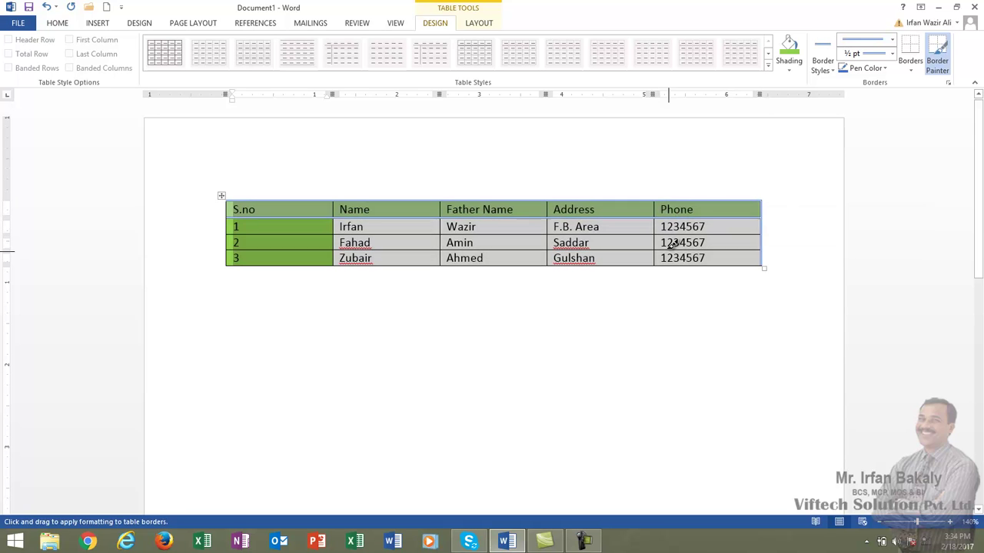
pyautogui.moveTo(658, 195); pyautogui.dragTo(657, 267)
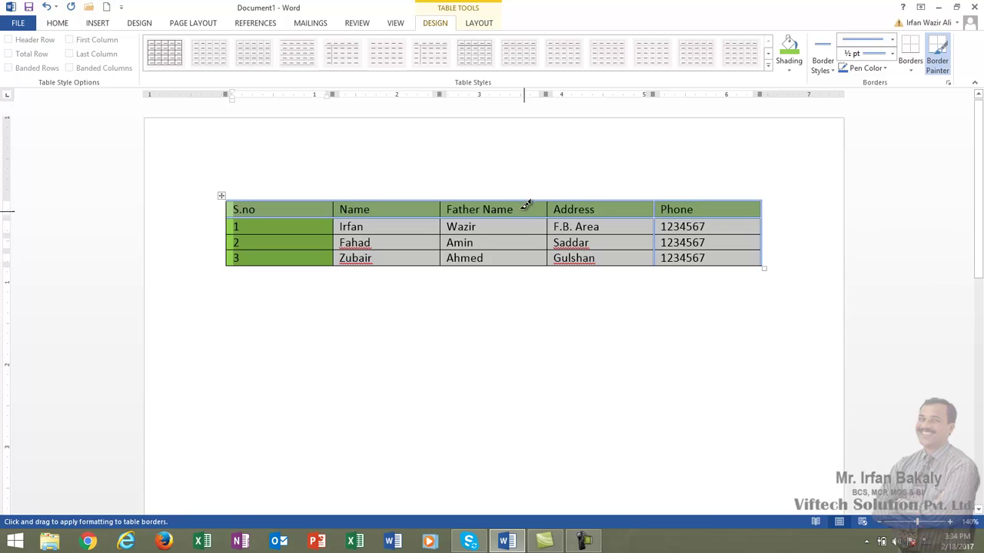
pyautogui.moveTo(548, 195); pyautogui.dragTo(547, 268)
pyautogui.press('Escape')
pyautogui.click(784, 174)
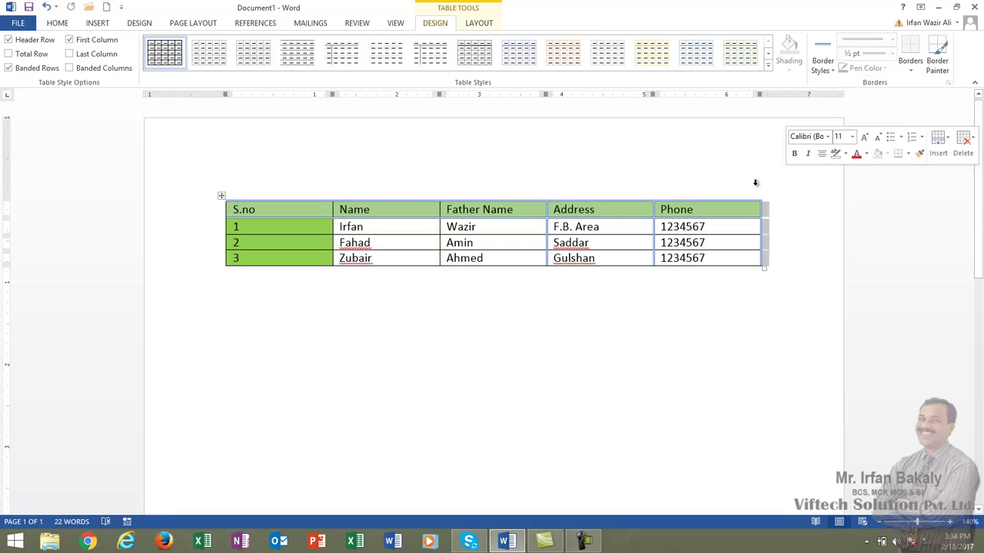
# - Paint red 1 ½ pt thick-and-thin double-line borders above and below the header row and below the first record row
pyautogui.moveTo(255, 210); pyautogui.dragTo(712, 258)
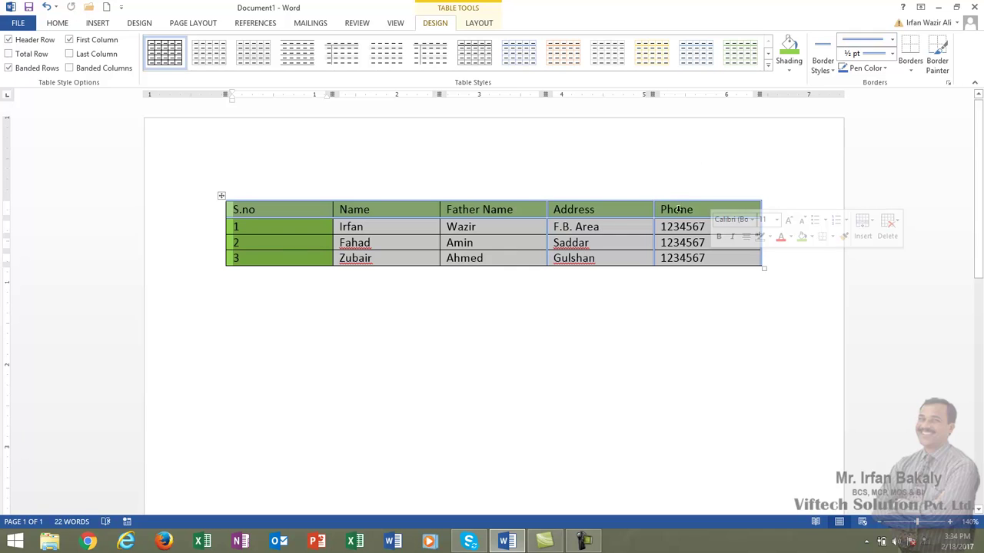
pyautogui.click(832, 71)
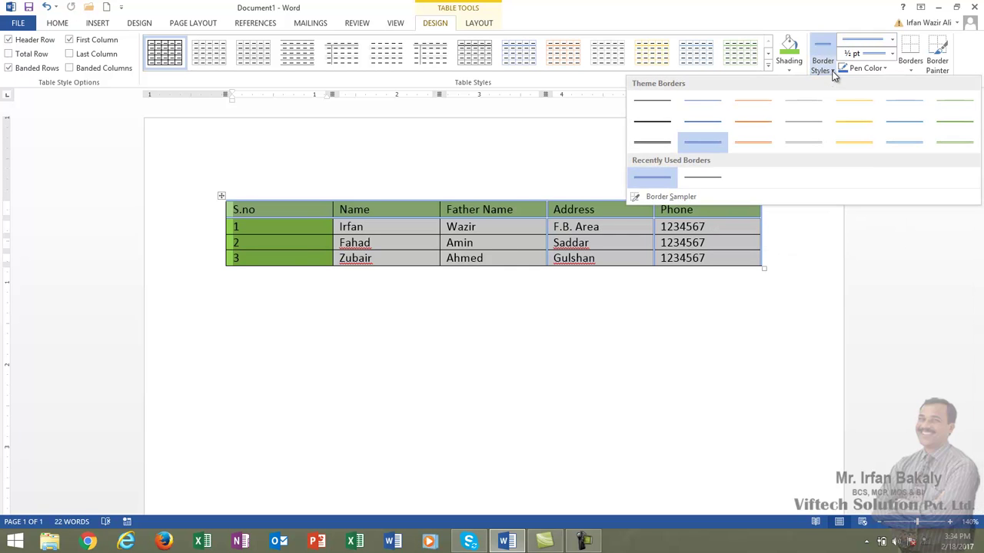
pyautogui.click(832, 72)
pyautogui.click(891, 41)
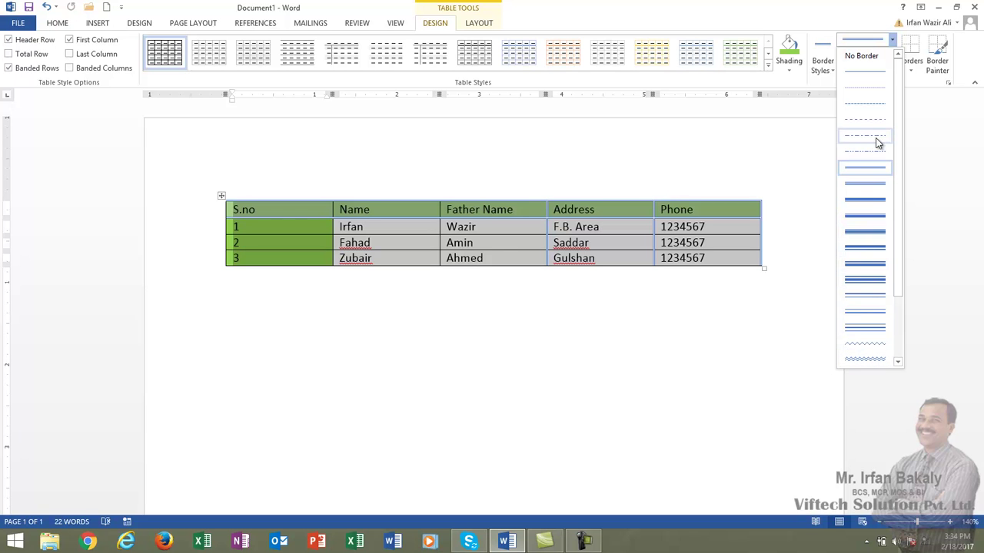
pyautogui.click(873, 264)
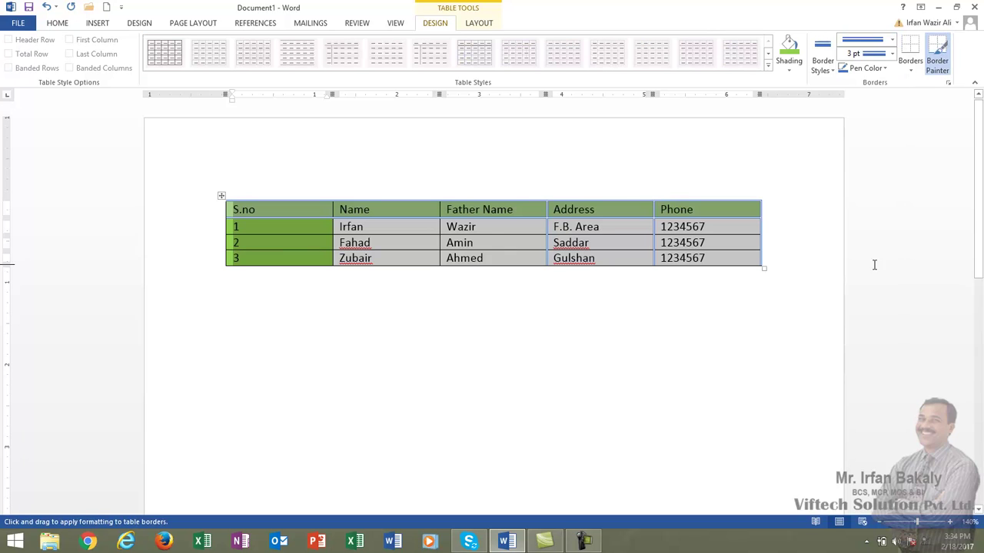
pyautogui.click(891, 56)
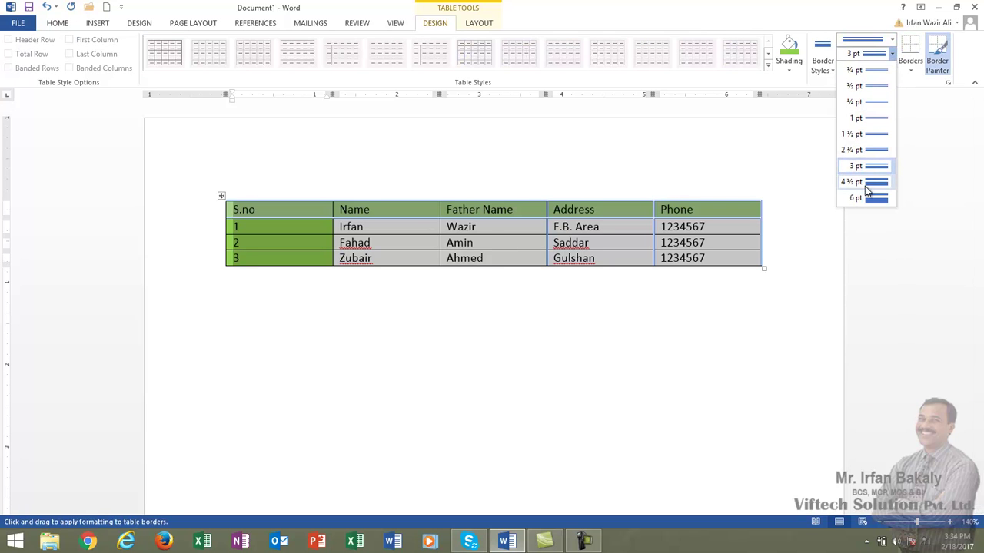
pyautogui.click(867, 135)
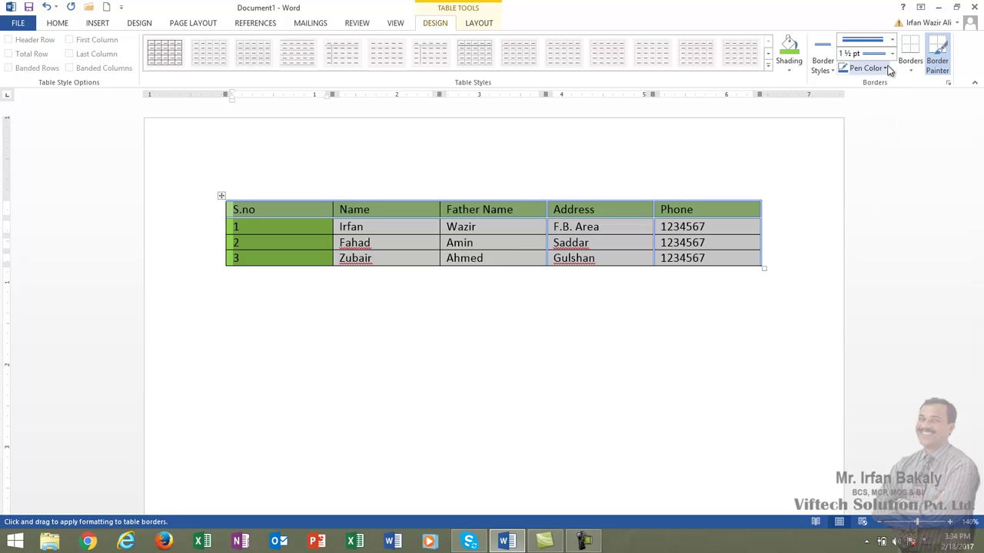
pyautogui.click(885, 68)
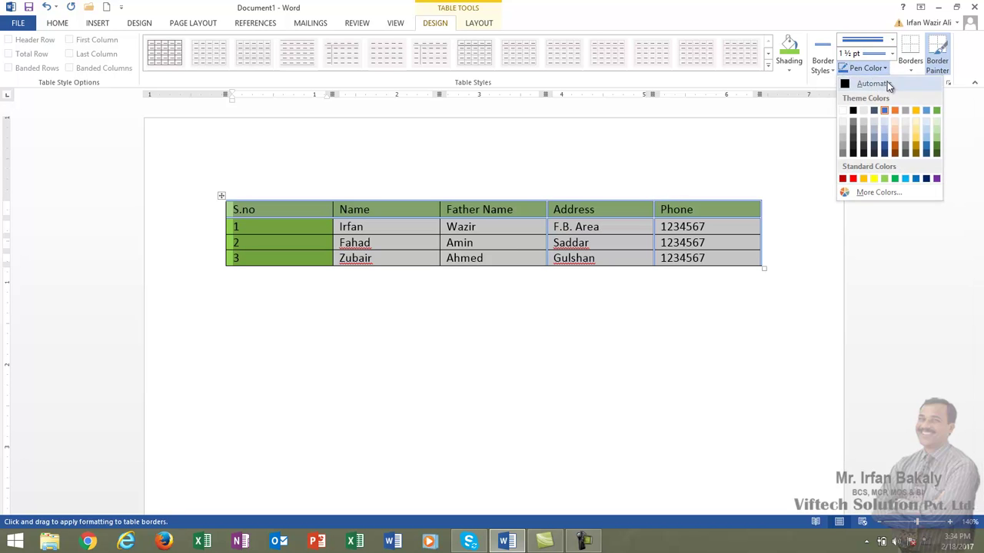
pyautogui.click(853, 179)
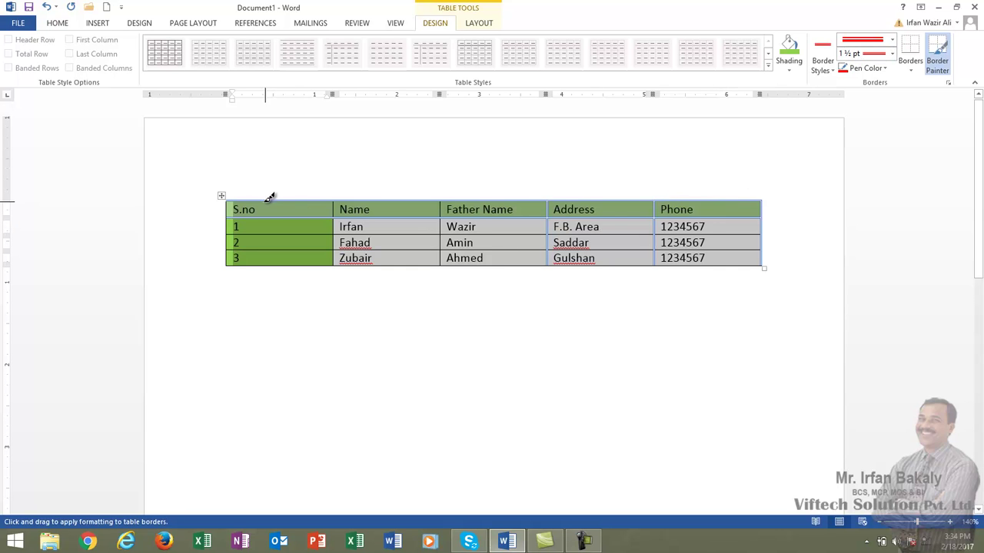
pyautogui.moveTo(235, 197)
pyautogui.mouseDown()
pyautogui.moveTo(755, 193)
pyautogui.moveTo(621, 219)
pyautogui.moveTo(241, 220)
pyautogui.moveTo(336, 230)
pyautogui.moveTo(736, 232)
pyautogui.mouseUp()
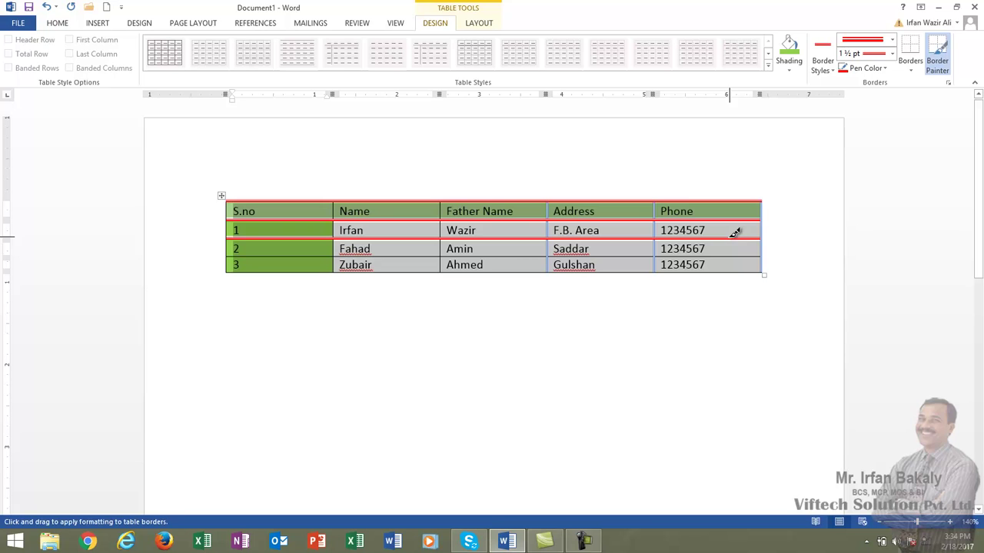
# - Paint red 1 ½ pt borders on the right edge of the top two rows and left of the Phone column, undoing the stroke left of Address
pyautogui.moveTo(764, 198); pyautogui.dragTo(765, 238)
pyautogui.moveTo(658, 197); pyautogui.dragTo(656, 269)
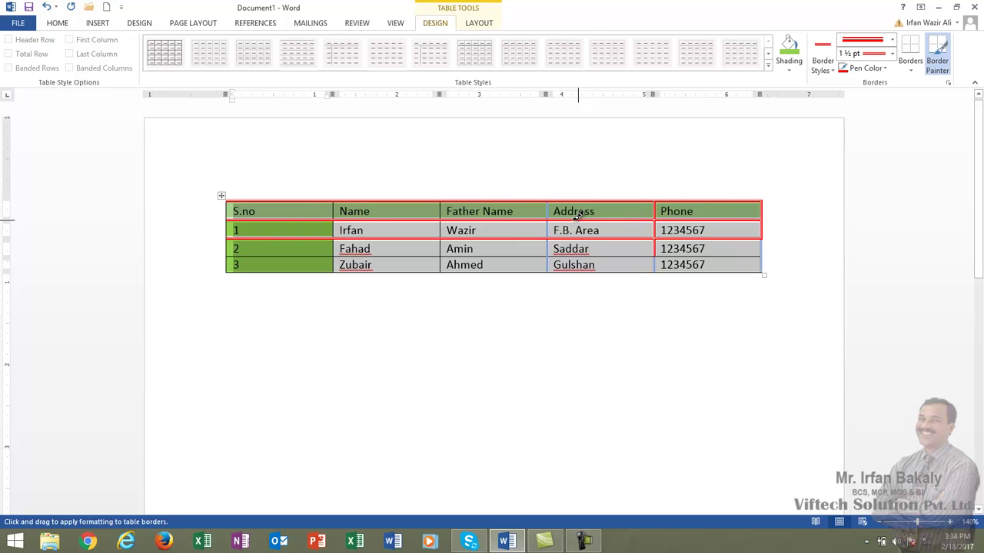
pyautogui.moveTo(549, 201); pyautogui.dragTo(545, 250)
pyautogui.moveTo(551, 202); pyautogui.dragTo(551, 249)
pyautogui.hotkey('ctrl', 'z')
pyautogui.press('Escape')
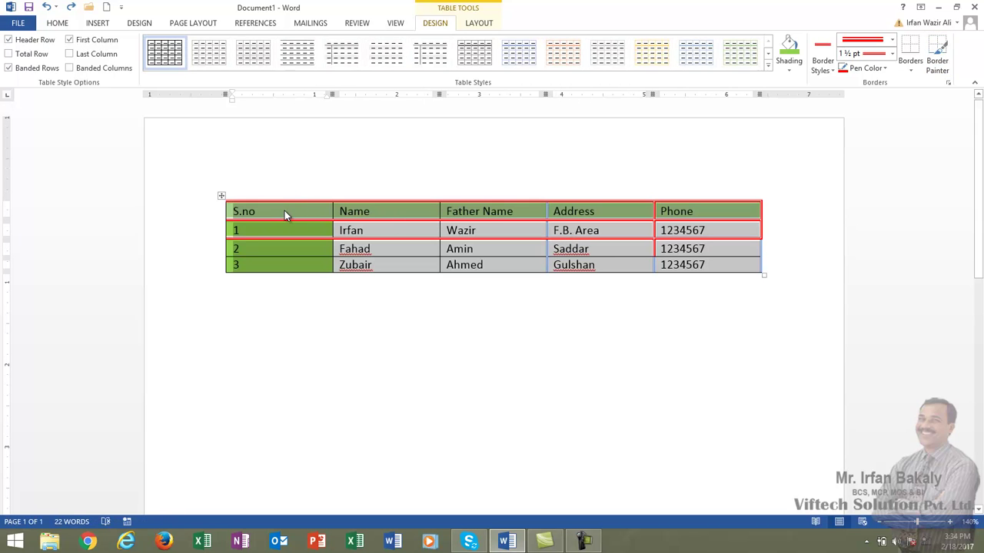
# - Apply the red 1 ½ pt double-line style to all borders of the selected table and deselect it
pyautogui.click(910, 68)
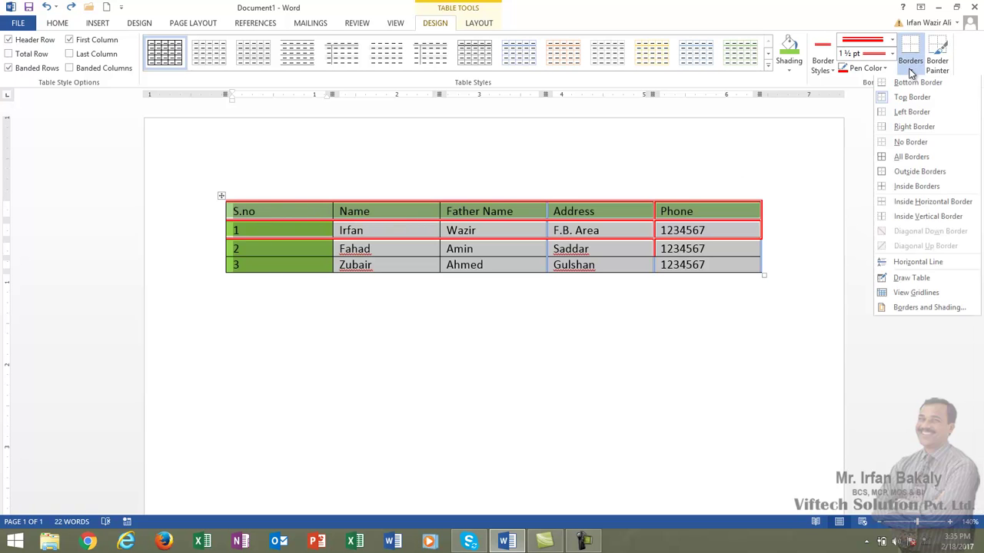
pyautogui.click(905, 161)
pyautogui.click(408, 253)
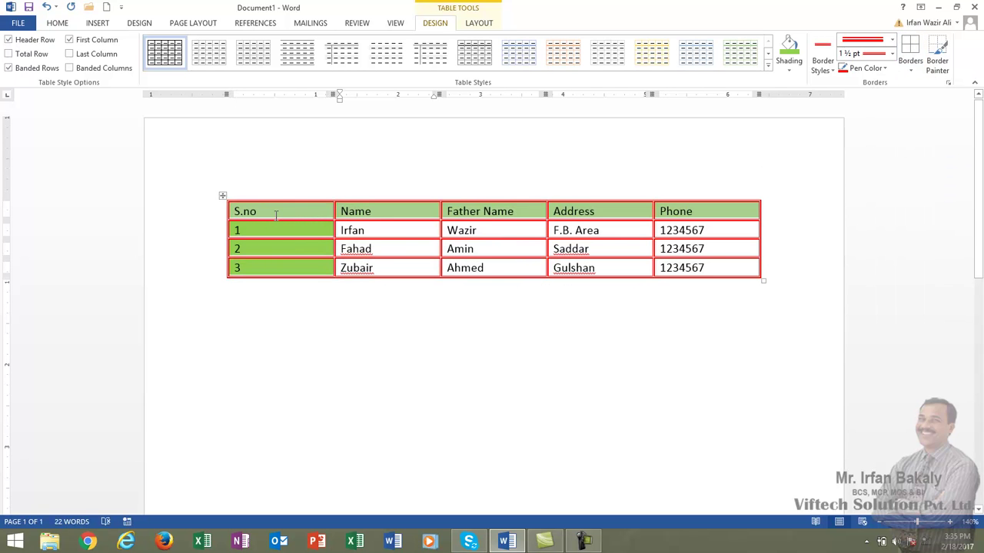
# - Select the entire table and reset it to the plain black grid table style, clearing the custom borders and shading
pyautogui.moveTo(279, 211); pyautogui.dragTo(703, 265)
pyautogui.click(910, 67)
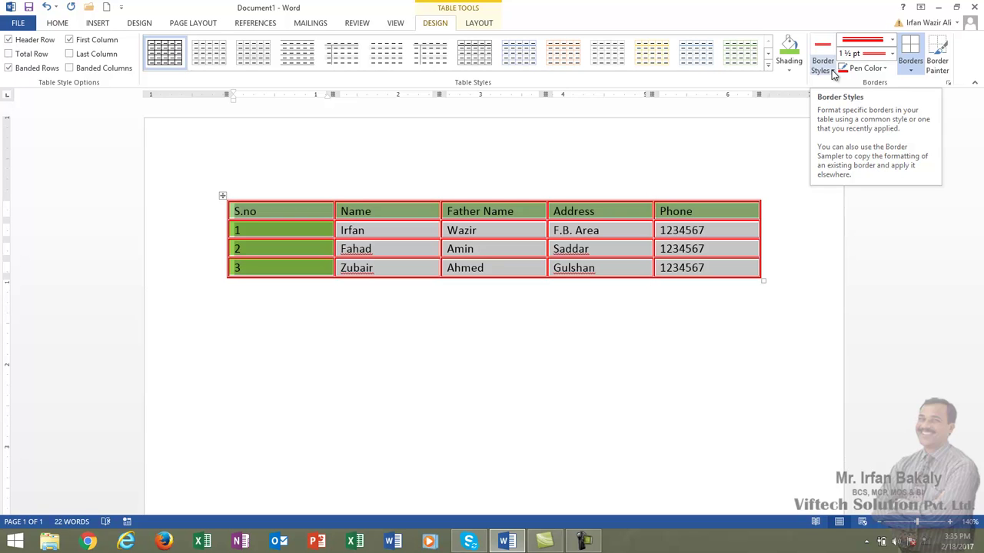
pyautogui.click(913, 71)
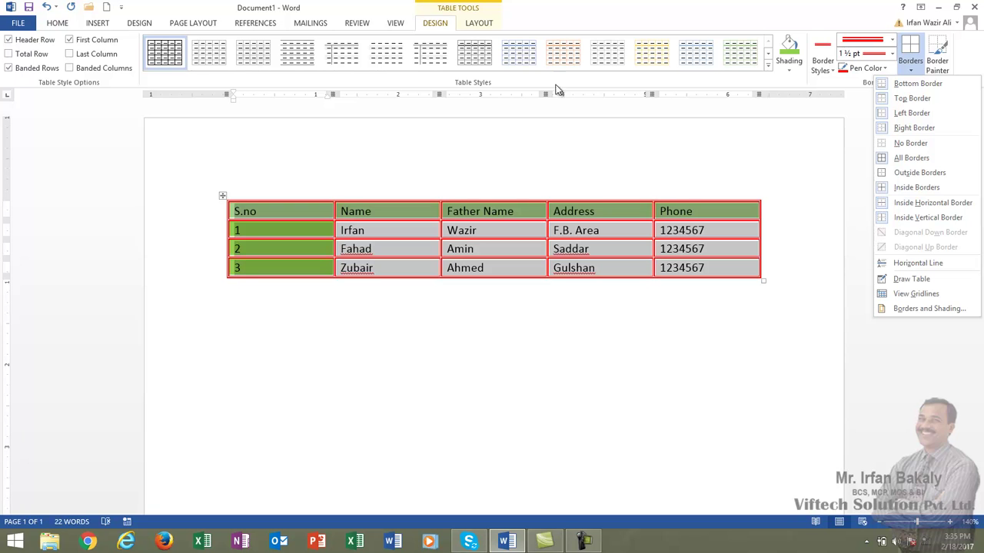
pyautogui.click(766, 66)
pyautogui.click(166, 69)
pyautogui.click(306, 207)
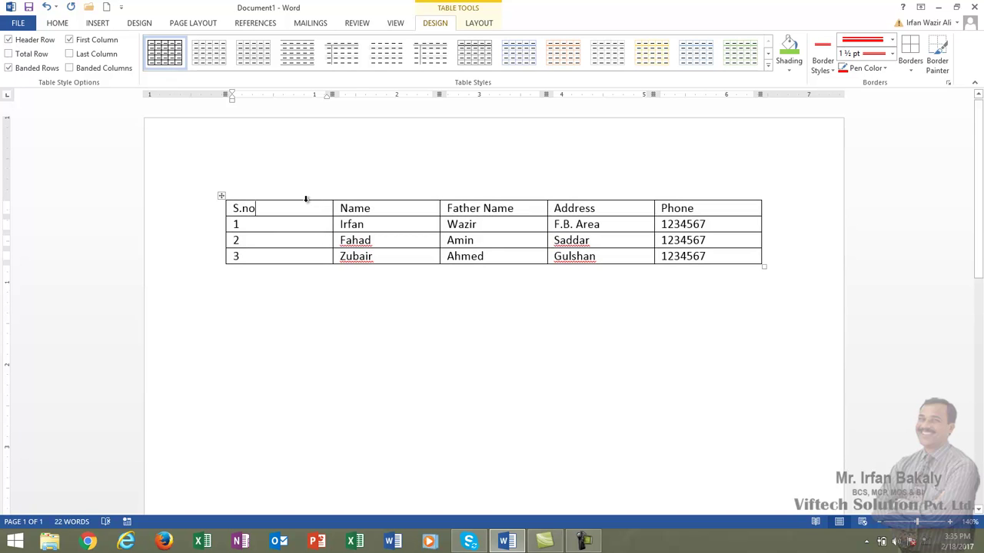